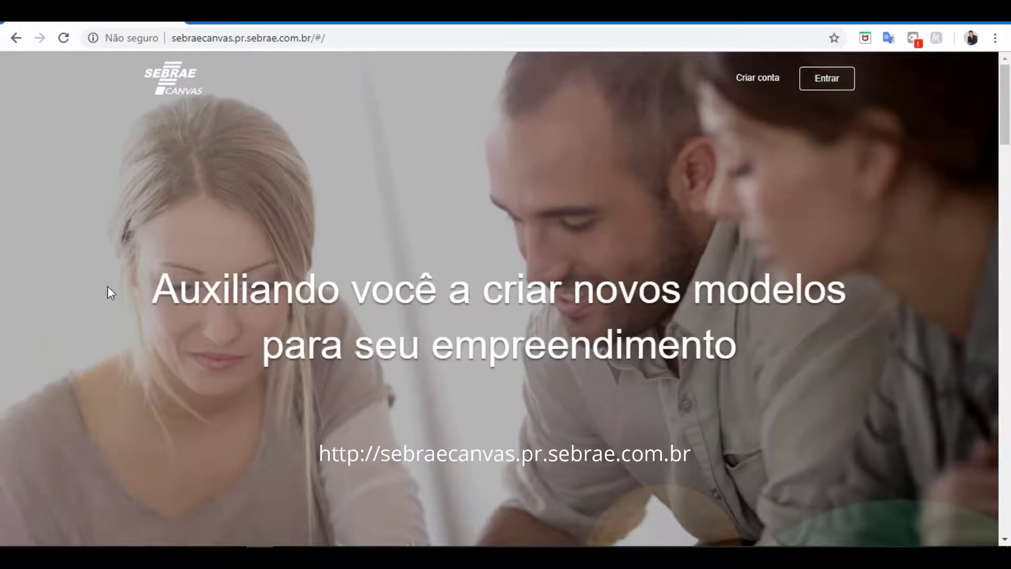
pyautogui.click(338, 44)
pyautogui.tripleClick(337, 44)
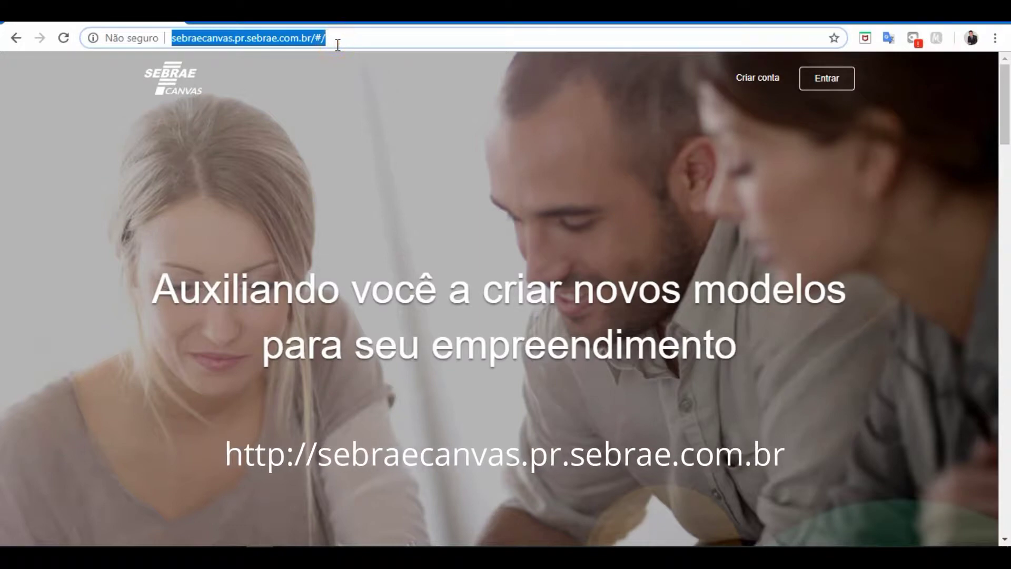
pyautogui.click(239, 42)
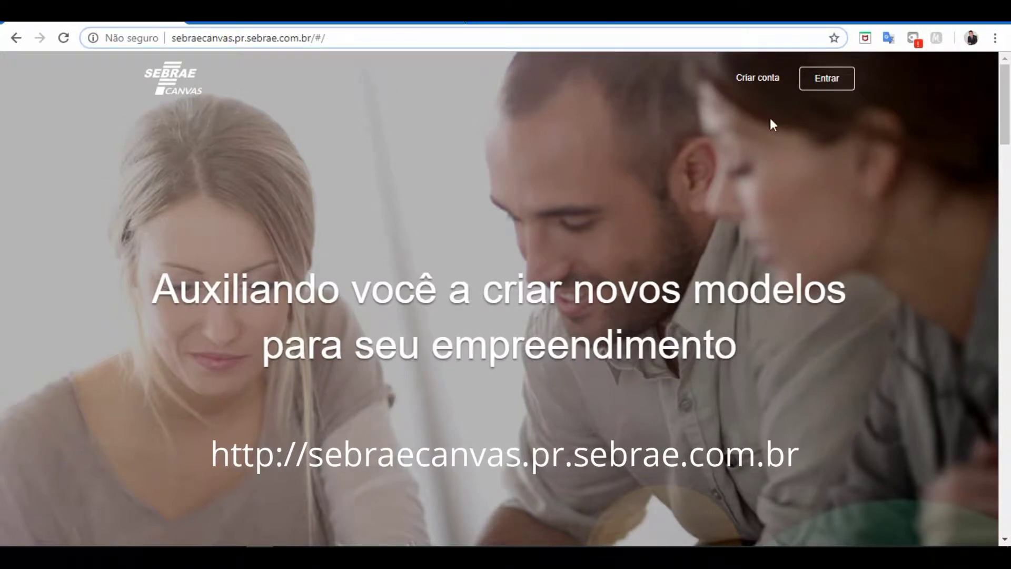
# Create an account with the autofilled first name, last name and e-mail plus the browser's suggested password, and submit the form.
pyautogui.click(758, 79)
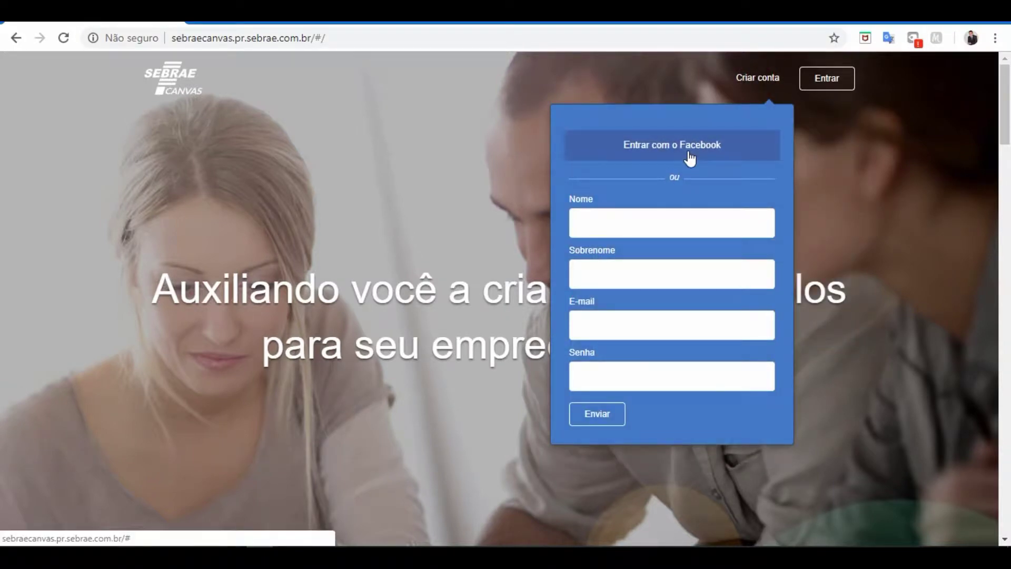
pyautogui.click(640, 223)
pyautogui.click(626, 257)
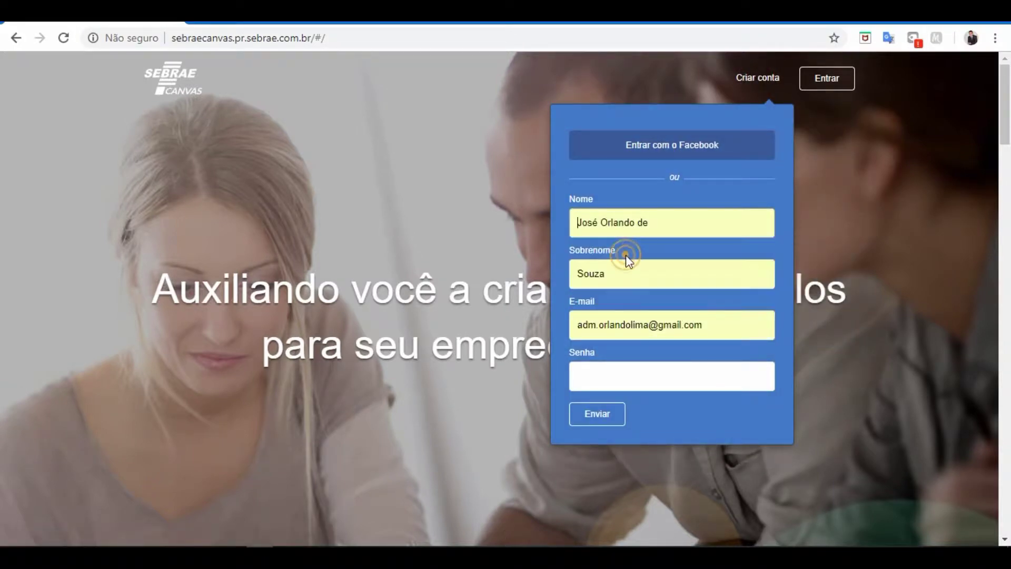
pyautogui.click(624, 381)
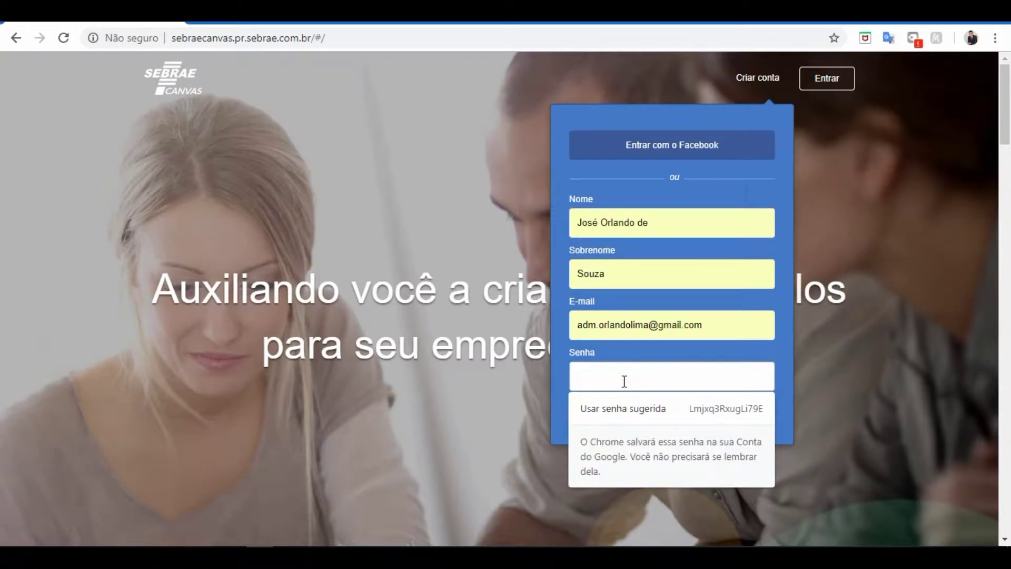
pyautogui.click(626, 409)
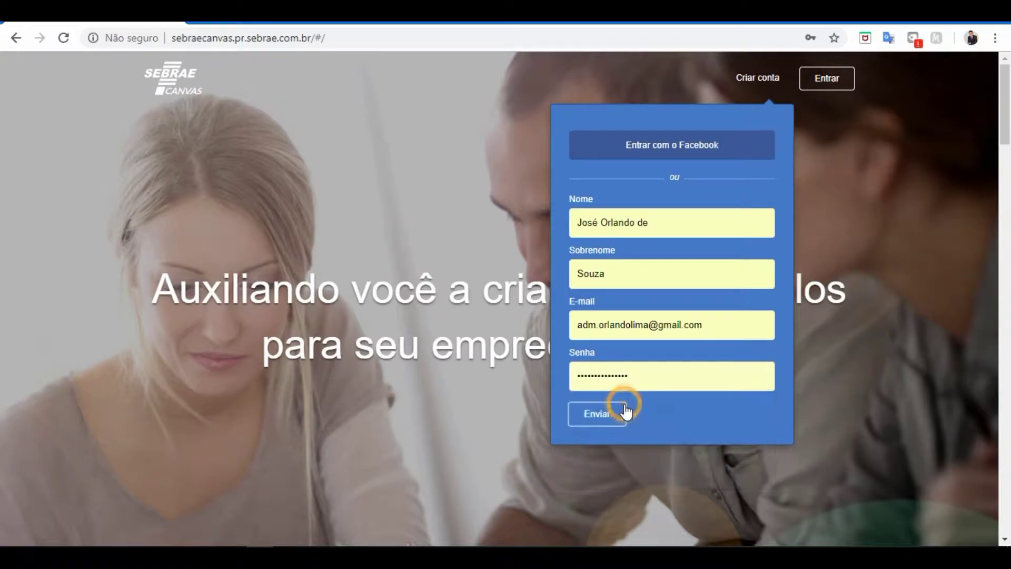
pyautogui.click(601, 416)
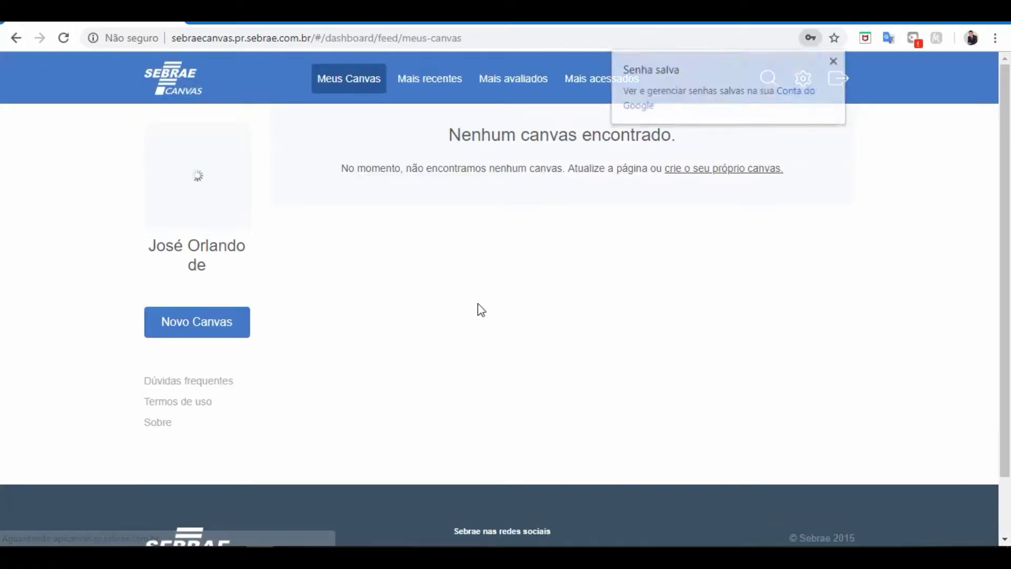
# Dismiss the saved-password notice and create a new canvas.
pyautogui.click(835, 61)
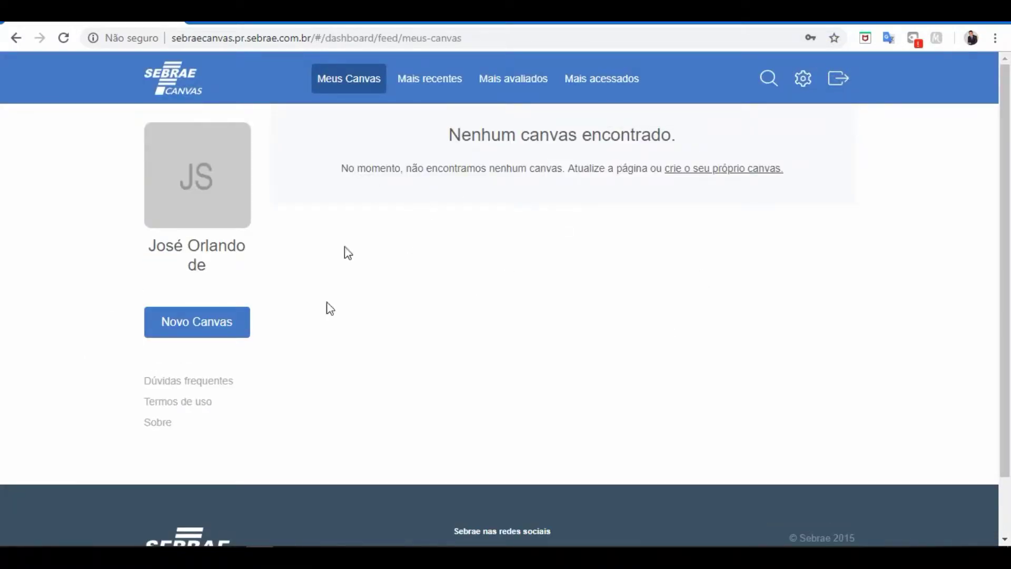
pyautogui.click(205, 331)
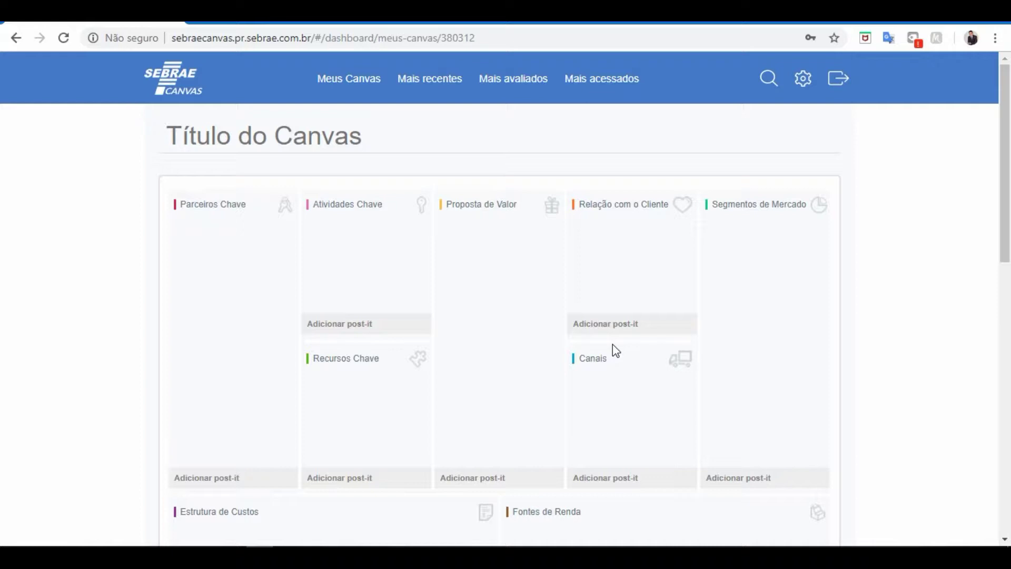
# Look over the blank canvas layout, from the title and Parceiros Chave down to Estrutura de Custos and Fontes de Renda.
pyautogui.scroll(-15, 1, 135)
pyautogui.scroll(15, 1, 379)
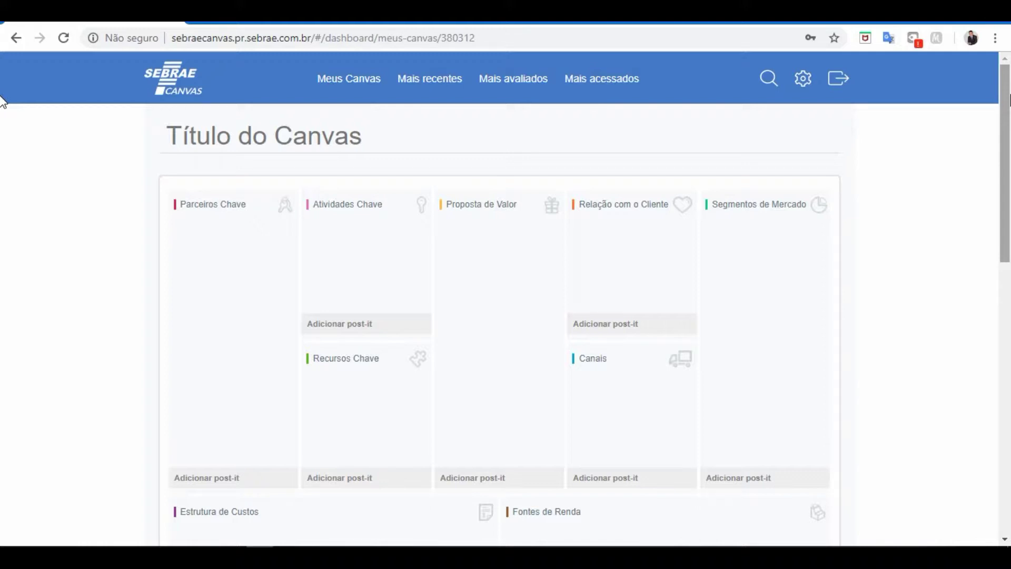
pyautogui.scroll(-3, 3, 102)
pyautogui.scroll(3, 2, 112)
pyautogui.scroll(-1, 2, 210)
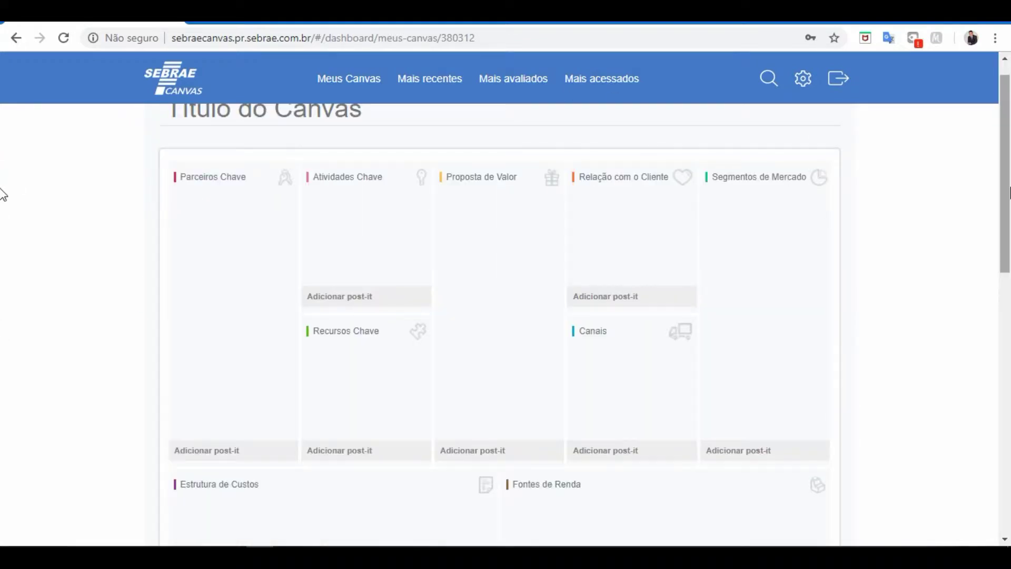
pyautogui.scroll(-1, 3, 195)
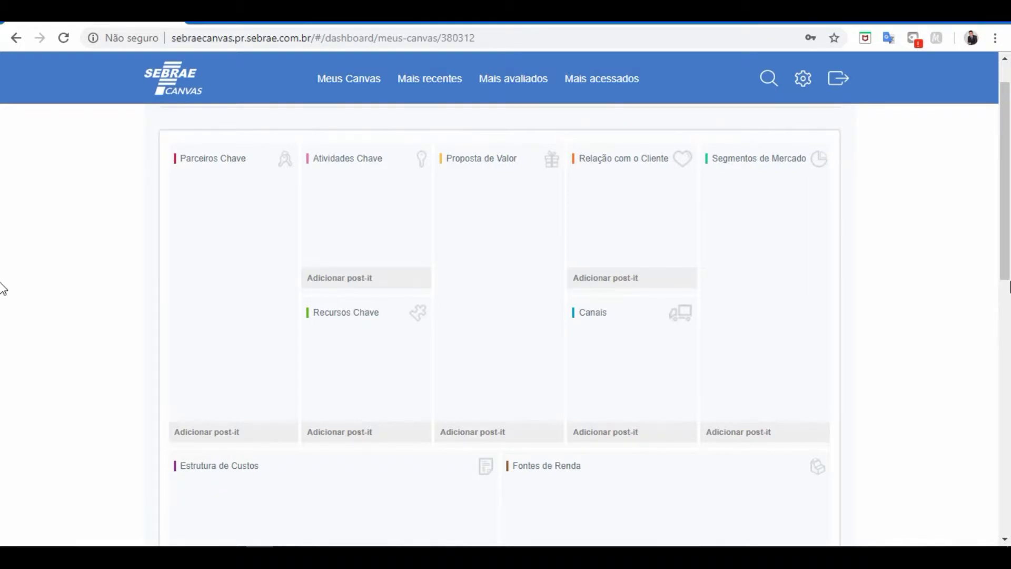
pyautogui.scroll(-4, 3, 245)
pyautogui.scroll(5, 3, 327)
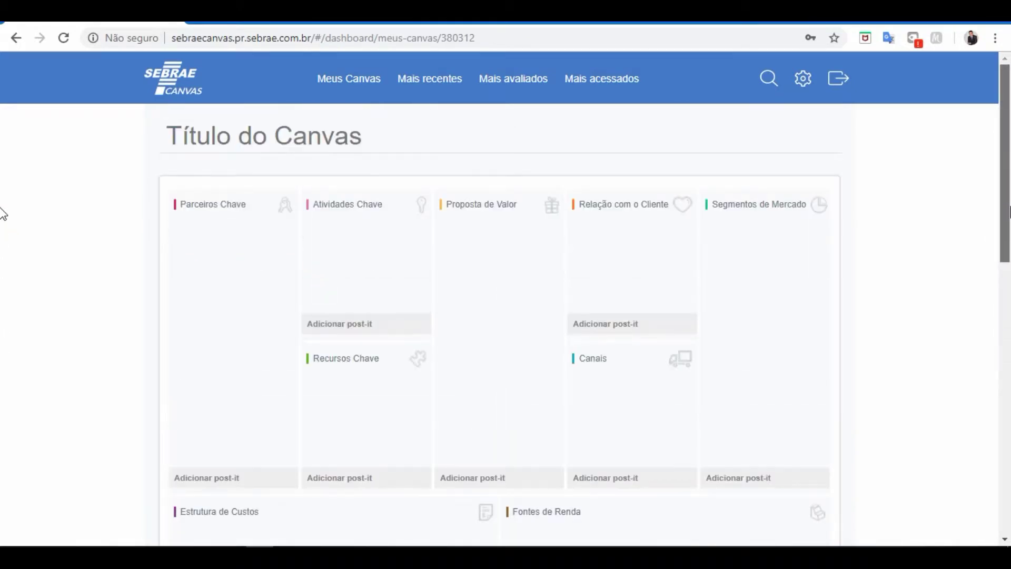
pyautogui.scroll(-1, 2, 231)
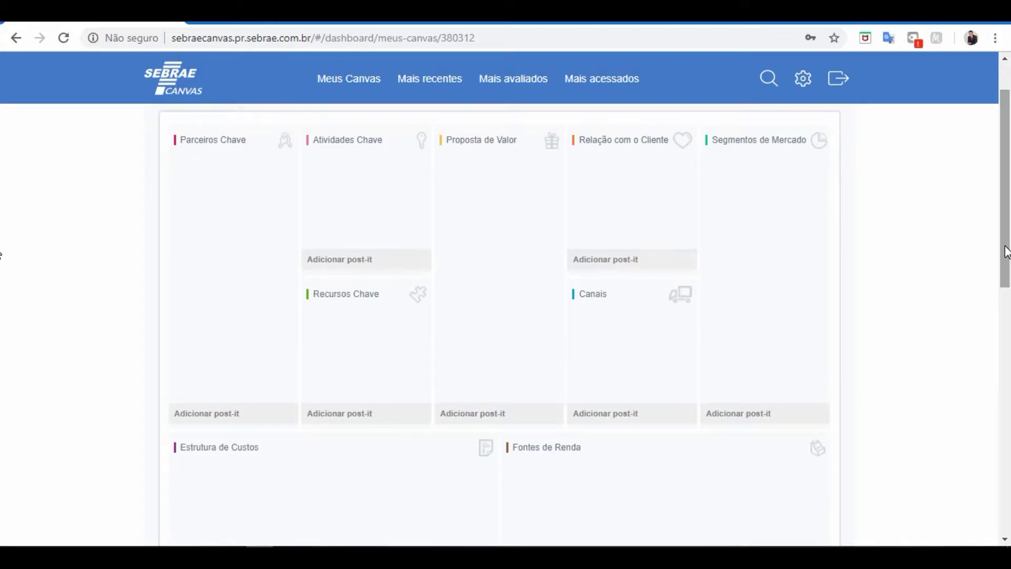
pyautogui.scroll(-4, 3, 248)
pyautogui.scroll(5, 2, 343)
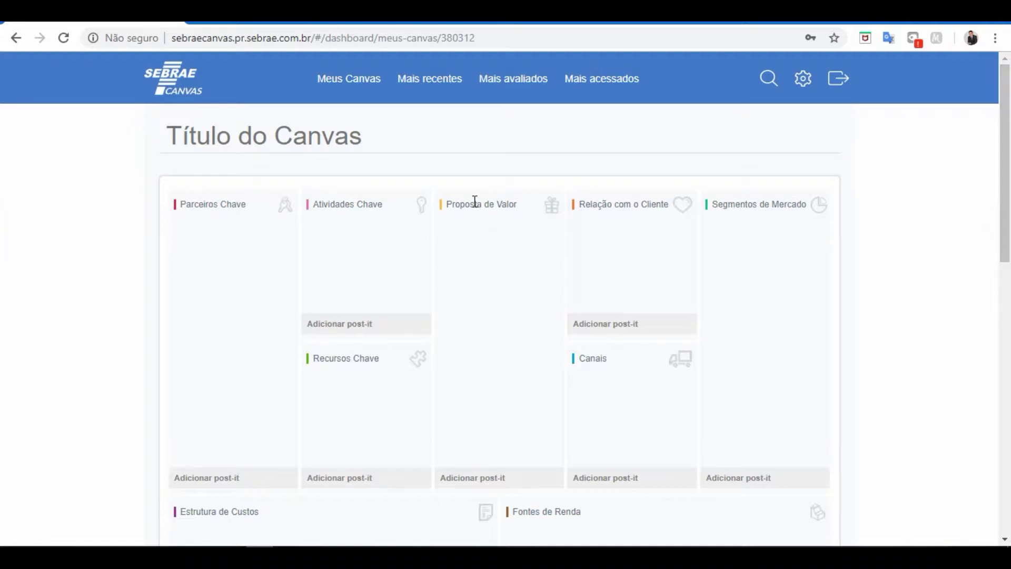
# Add a yellow post-it reading "Aumentar a lucratividade das empresas." to the Proposta de Valor block.
pyautogui.scroll(-1, 464, 443)
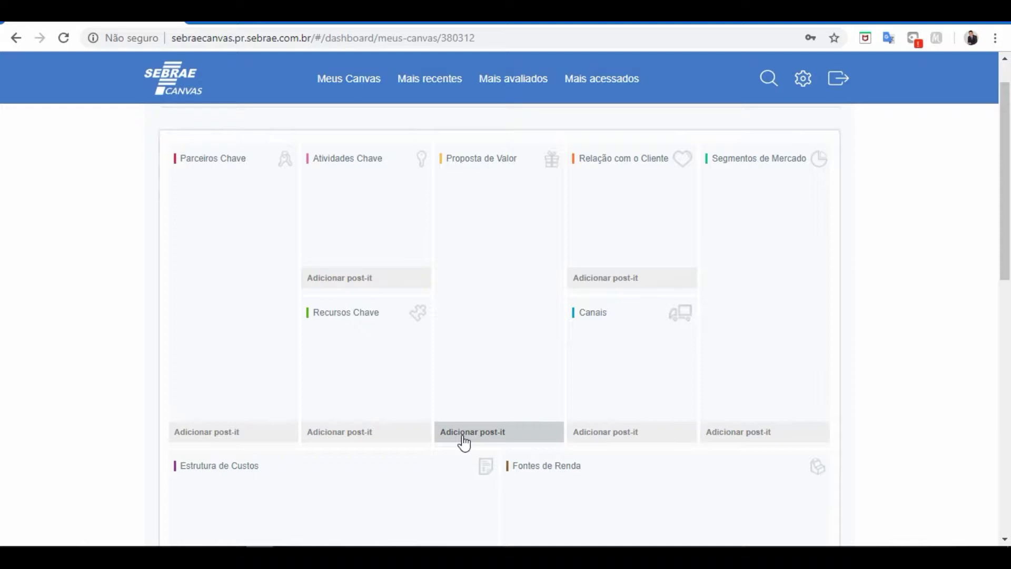
pyautogui.click(464, 437)
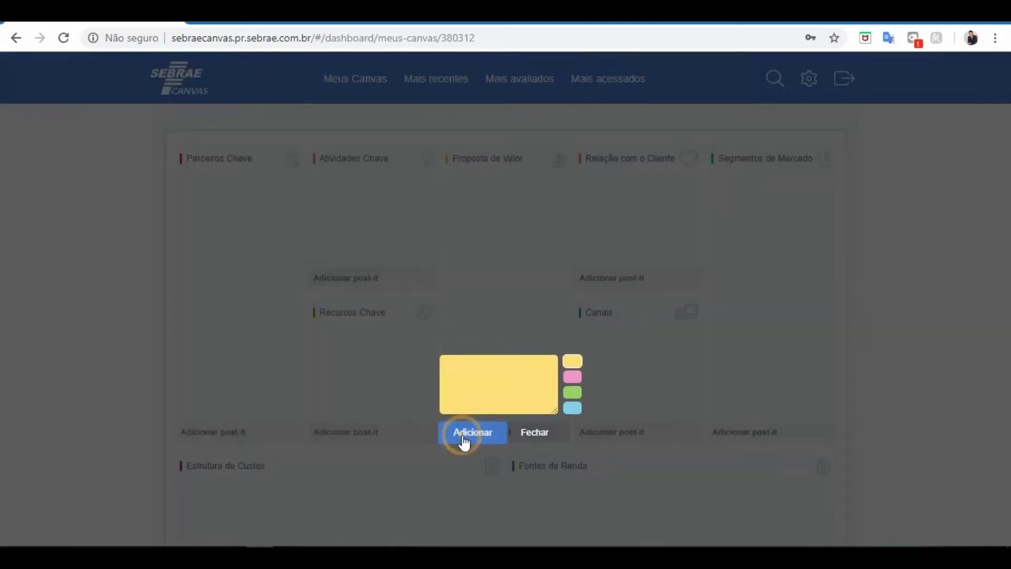
pyautogui.click(489, 392)
pyautogui.write('Aumentar a ')
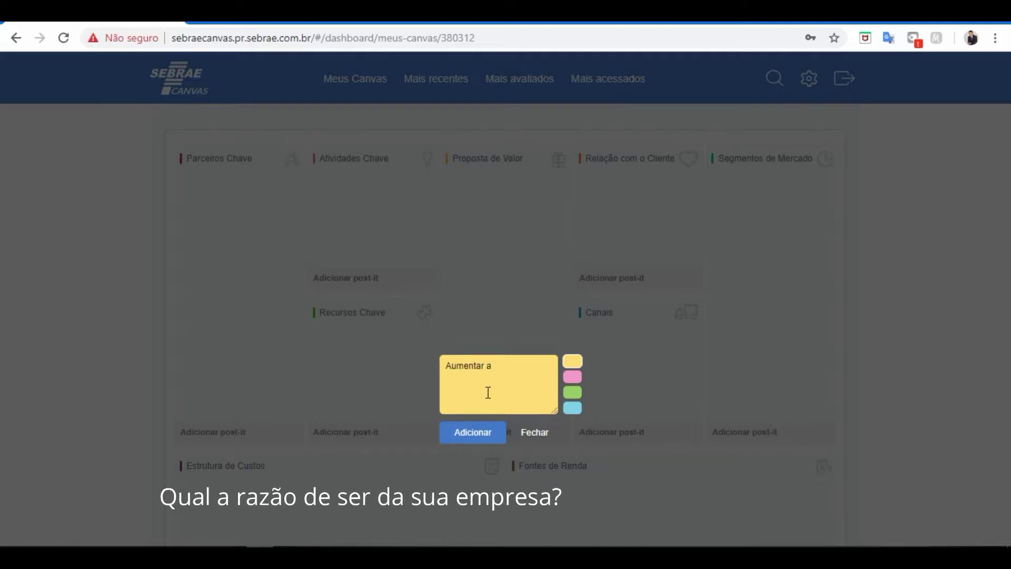
pyautogui.write('lucra')
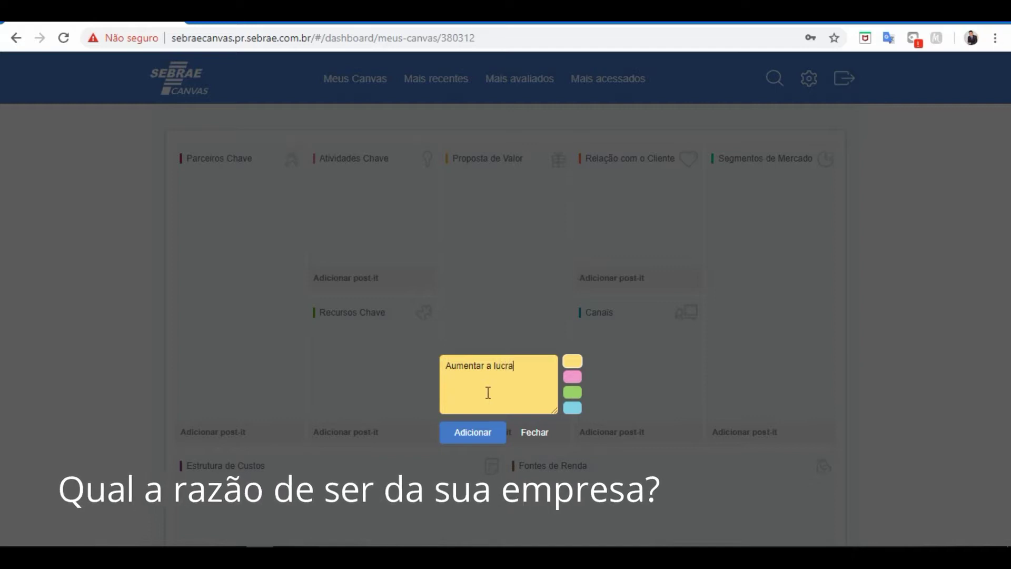
pyautogui.write('tividade ')
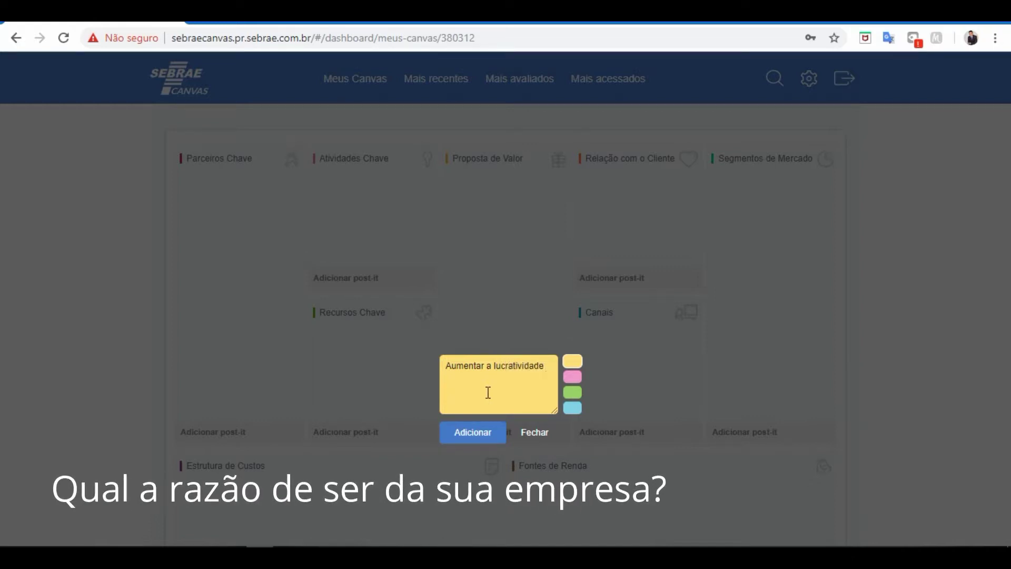
pyautogui.write('das empres')
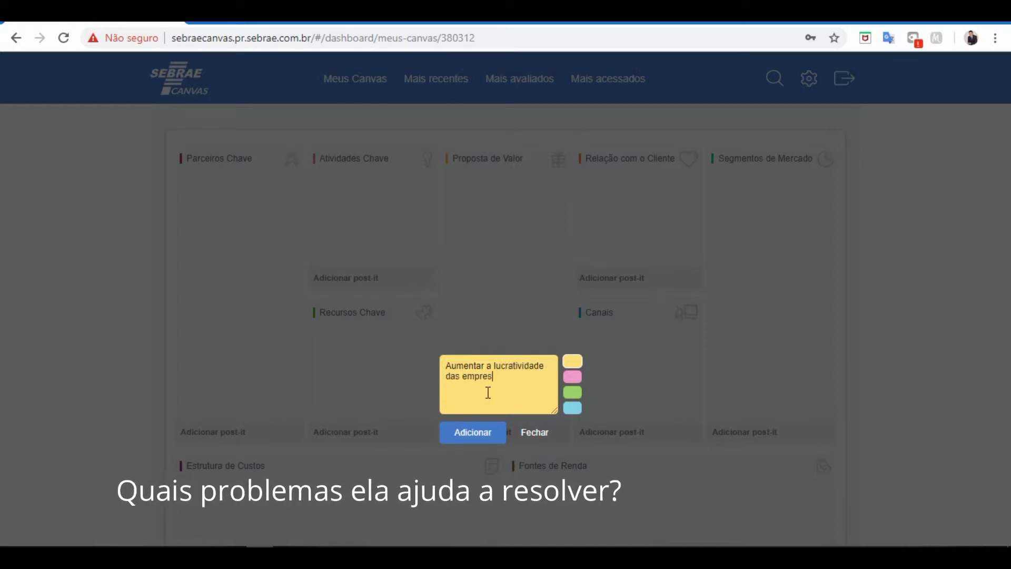
pyautogui.write('as.')
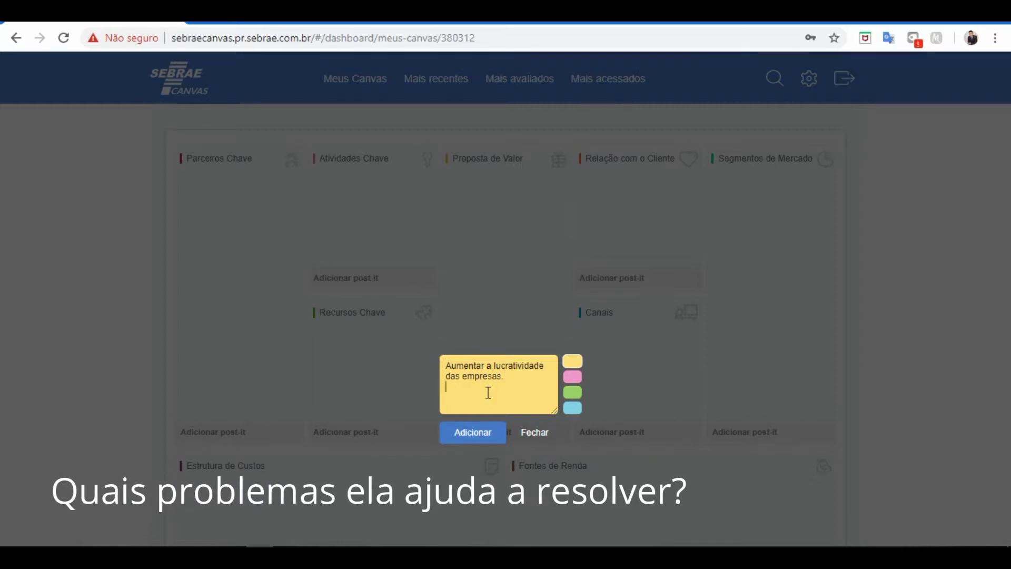
pyautogui.click(484, 433)
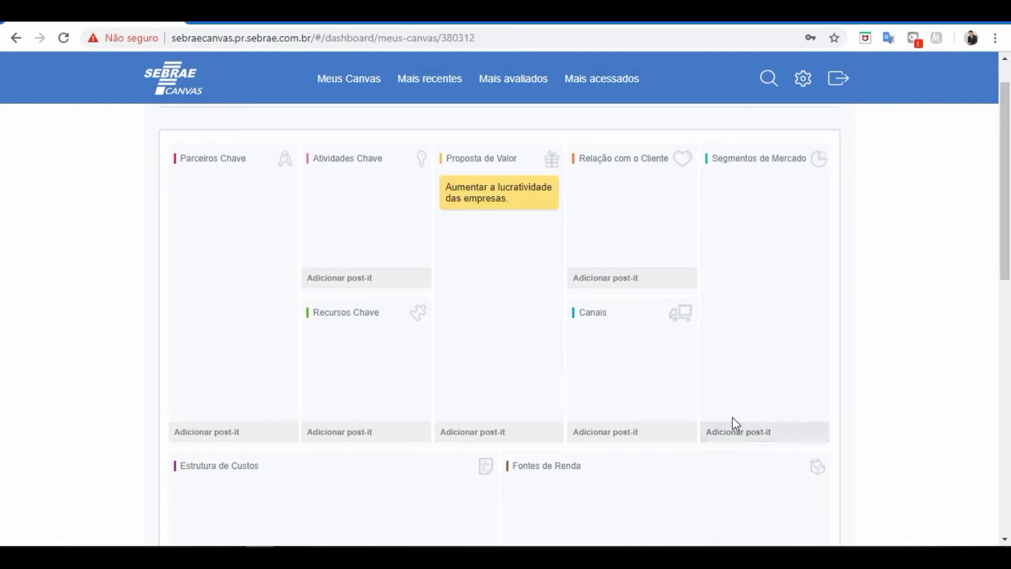
# Add a yellow post-it to Segmentos de Mercado listing "Microempreendedores", "Empresários" and "Donos de pequenos negócios" on separate lines.
pyautogui.click(735, 442)
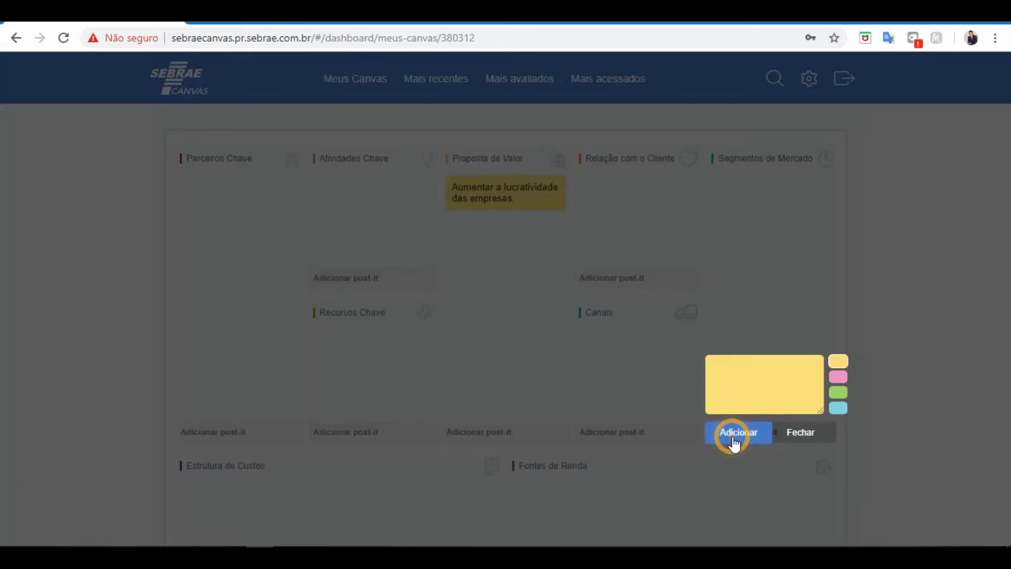
pyautogui.click(739, 393)
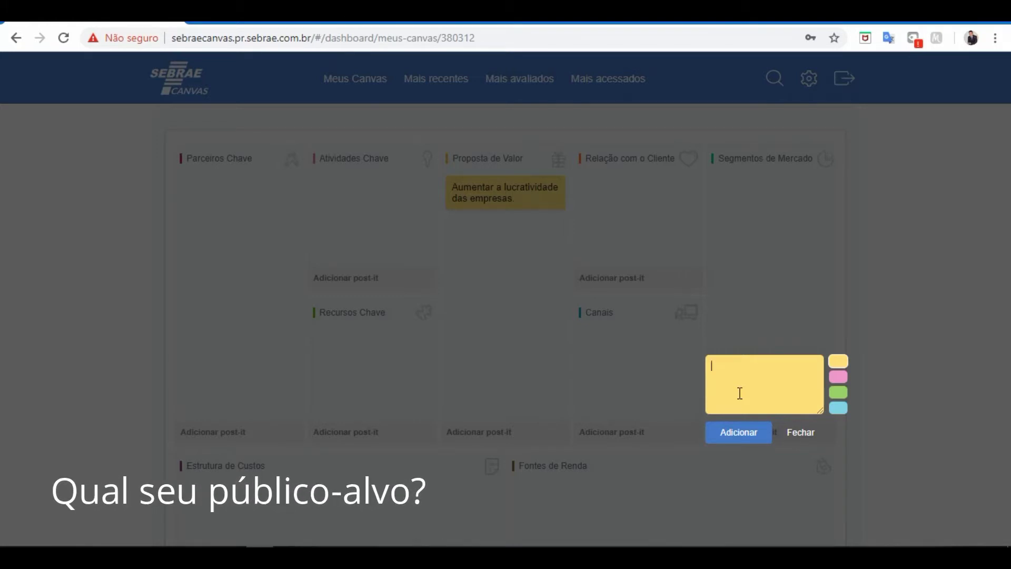
pyautogui.write('Micr')
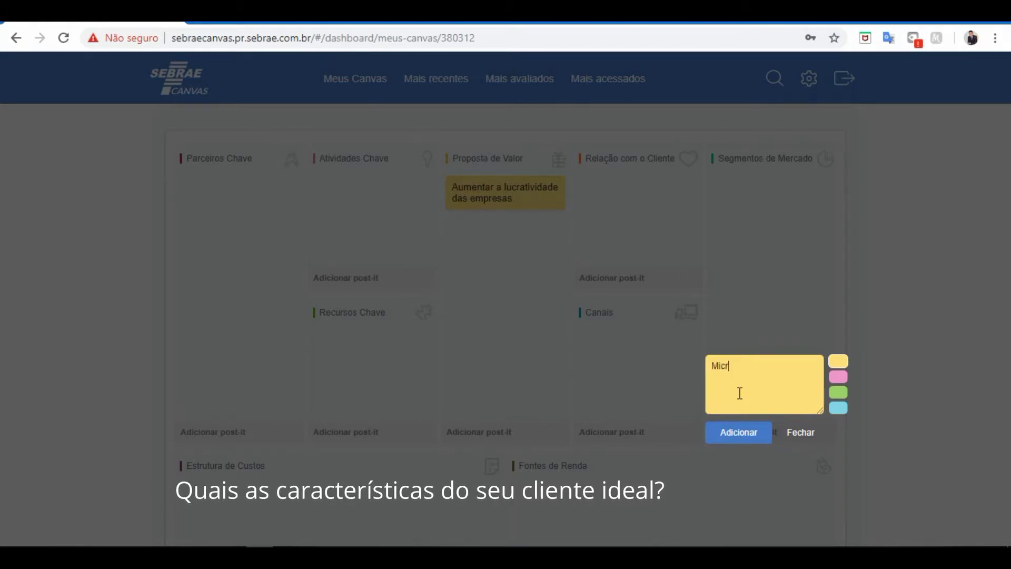
pyautogui.write('oempreend')
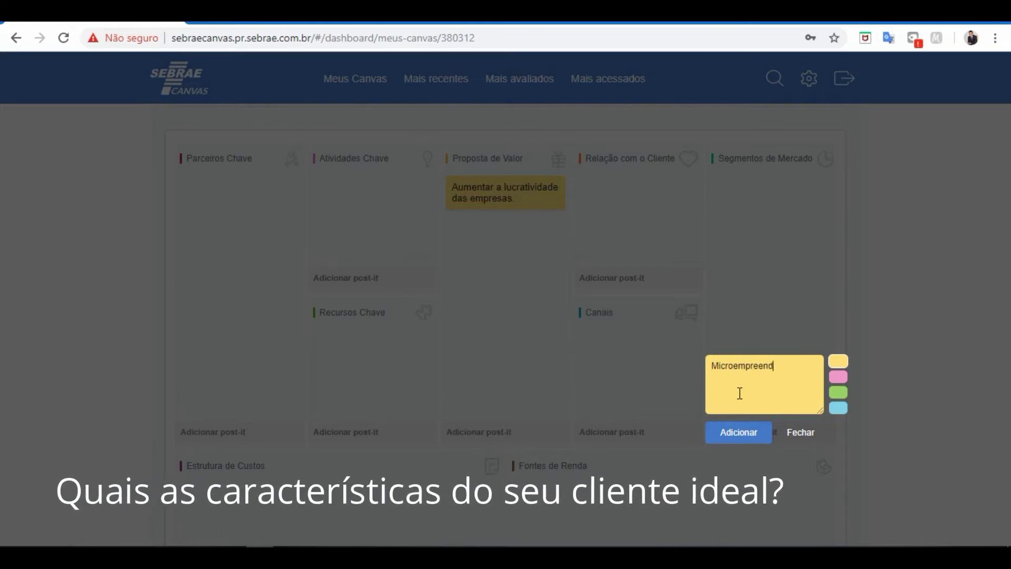
pyautogui.write('edores')
pyautogui.press('Return')
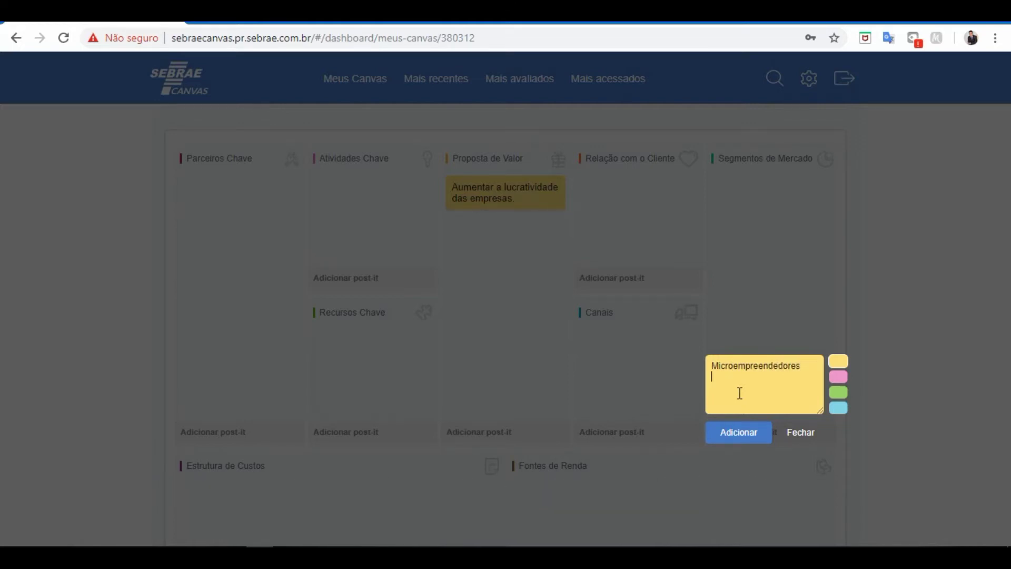
pyautogui.write('Empresários')
pyautogui.press('Return')
pyautogui.write('Donos de pequenos neg')
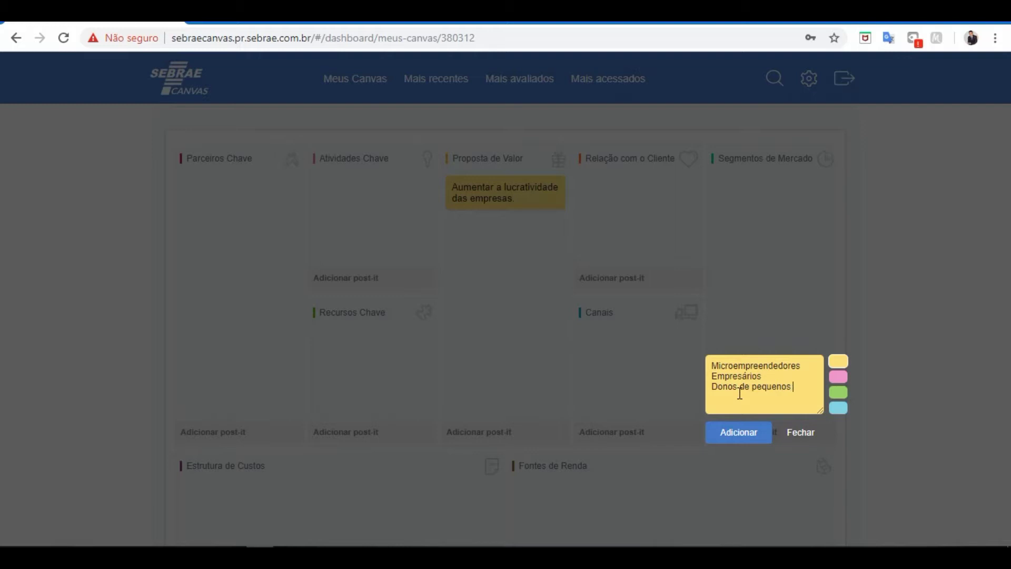
pyautogui.write('ócios')
pyautogui.click(739, 433)
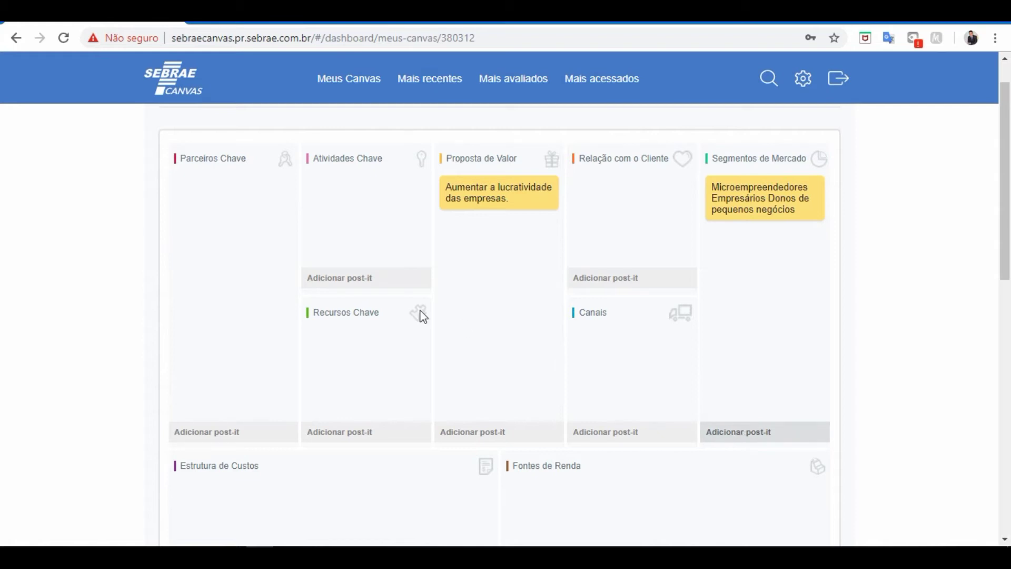
# Add a yellow post-it to Relação com o Cliente listing "Visitas presenciais" and "Atendimentos online" on separate lines.
pyautogui.click(616, 287)
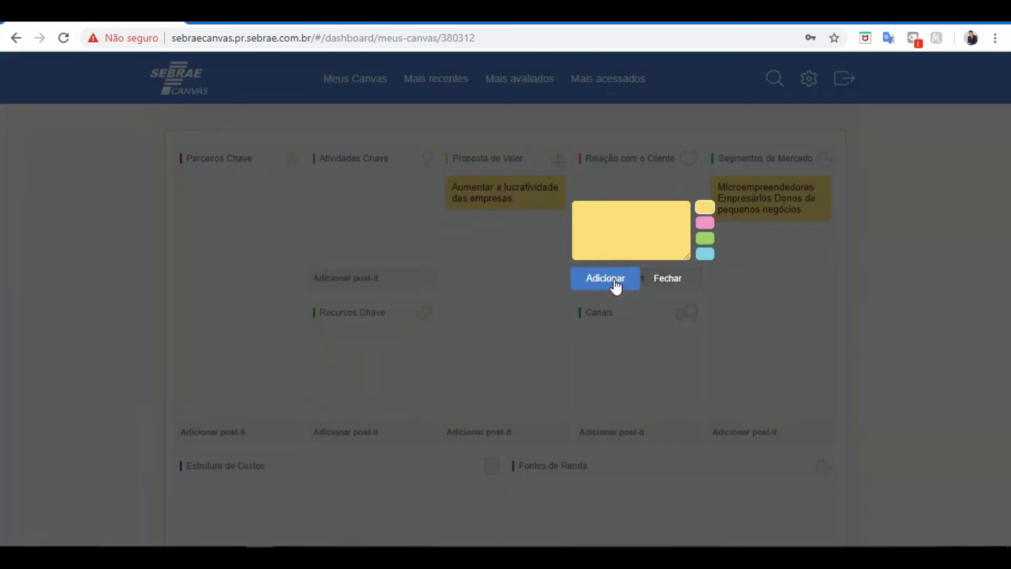
pyautogui.click(619, 225)
pyautogui.write('Vis')
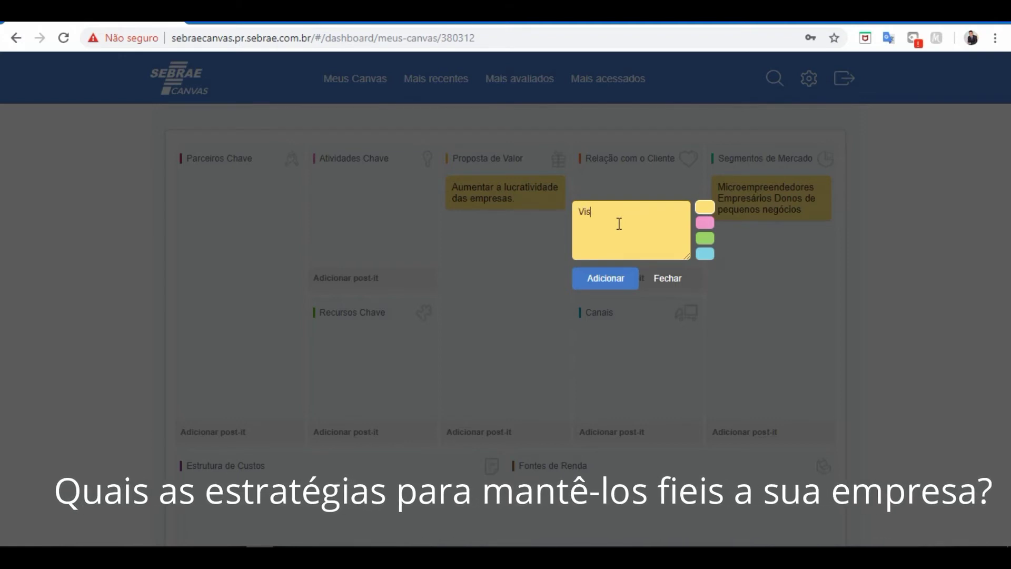
pyautogui.write('itas pr')
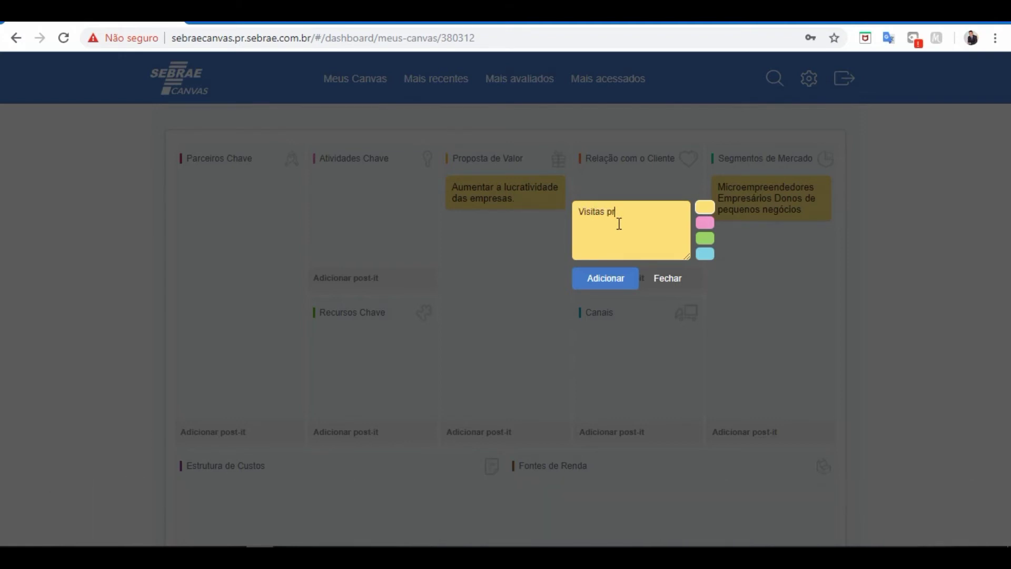
pyautogui.write('esencials')
pyautogui.press('Return')
pyautogui.write('Atendimentos online')
pyautogui.click(602, 286)
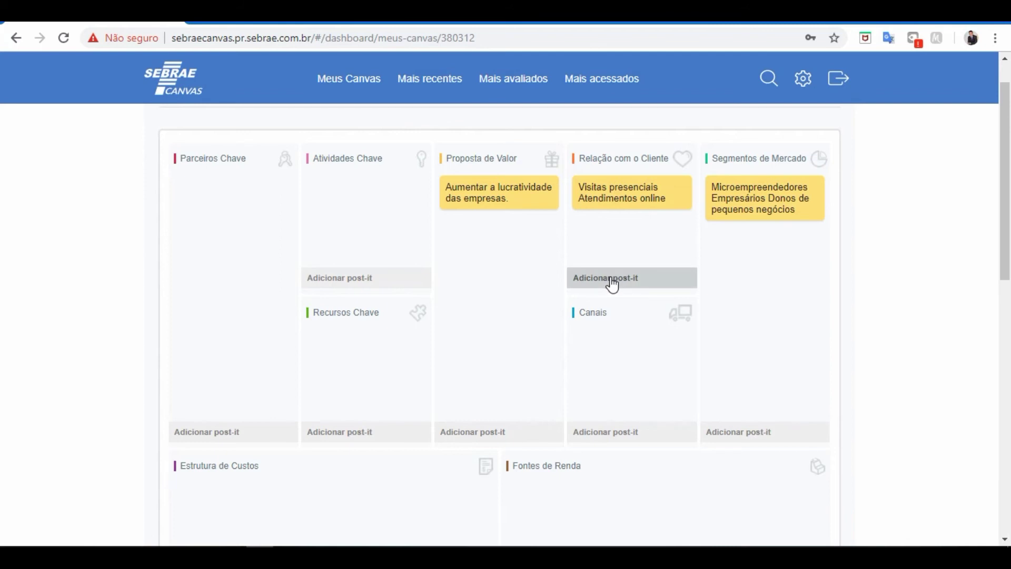
# Add a yellow post-it to the Canais block listing "Whatsapp", "E-mail" and "Telefone" on separate lines.
pyautogui.click(616, 433)
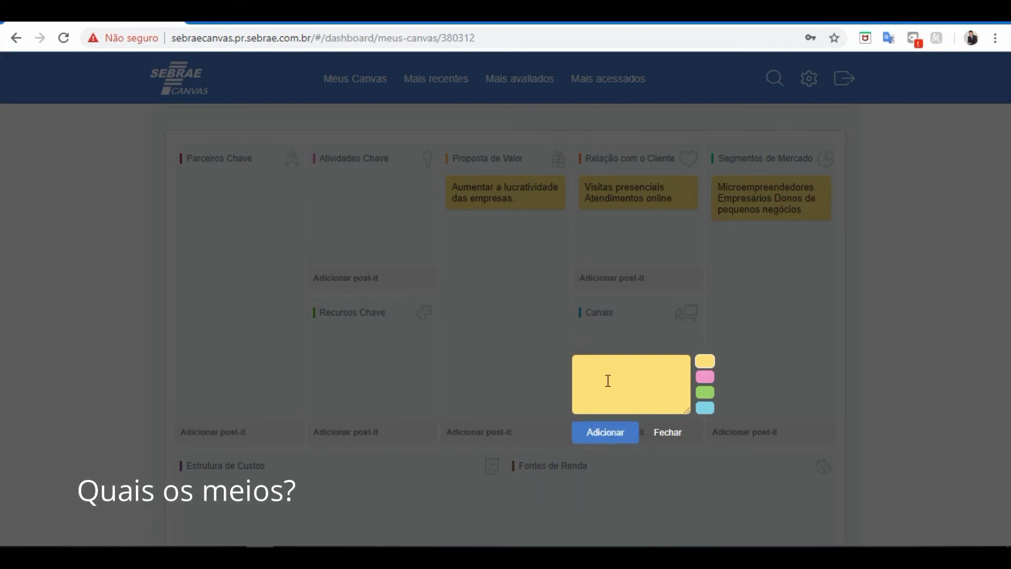
pyautogui.write('W')
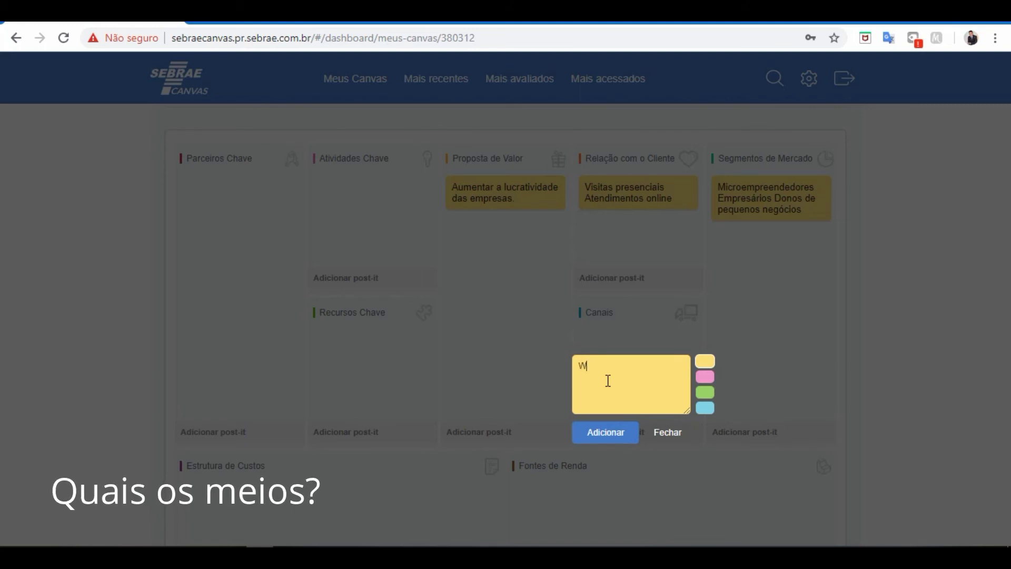
pyautogui.write('has')
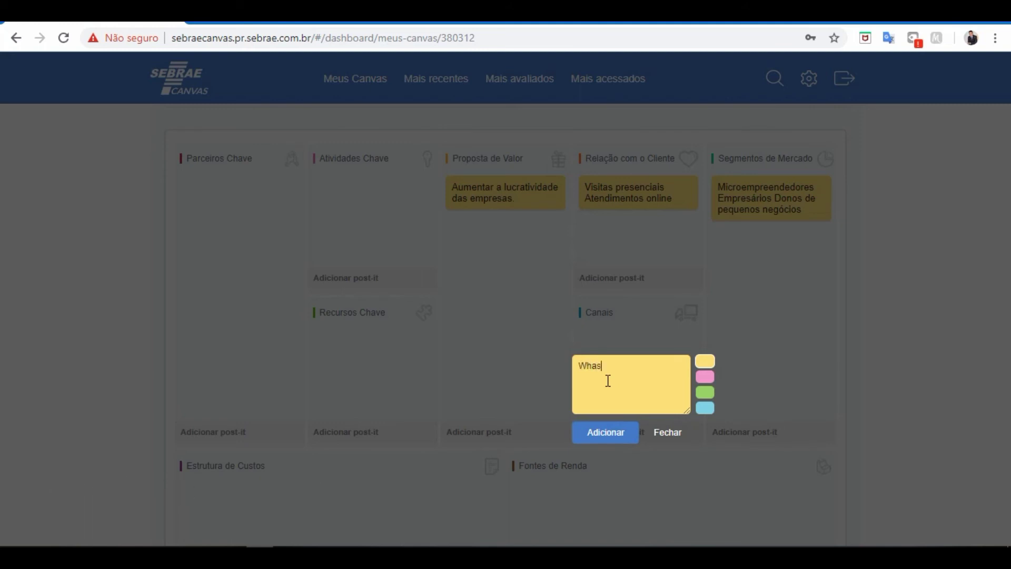
pyautogui.press('BackSpace')
pyautogui.write('tsapp')
pyautogui.press('Return')
pyautogui.write('E-mail')
pyautogui.press('Return')
pyautogui.write('Telefone')
pyautogui.click(604, 435)
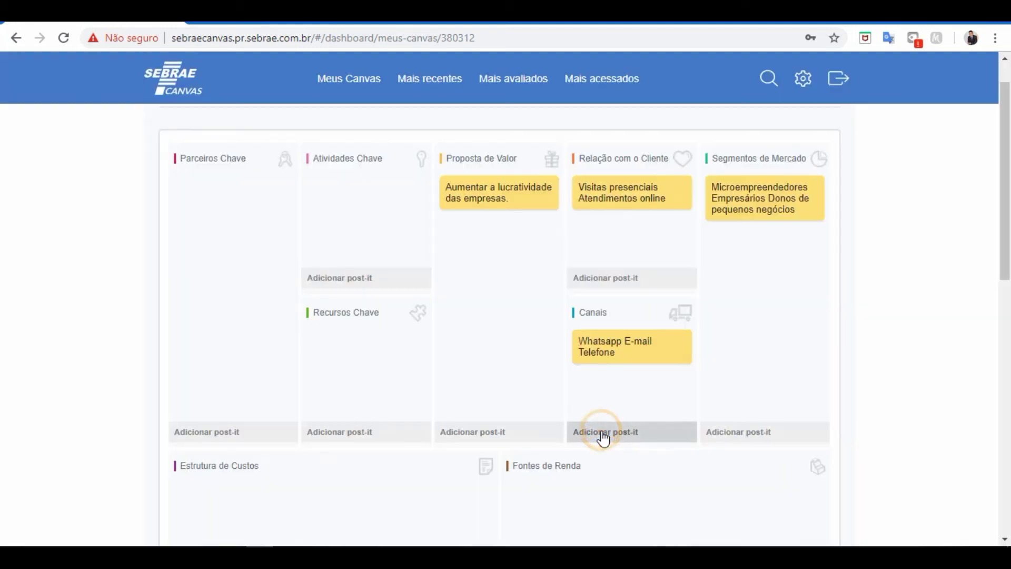